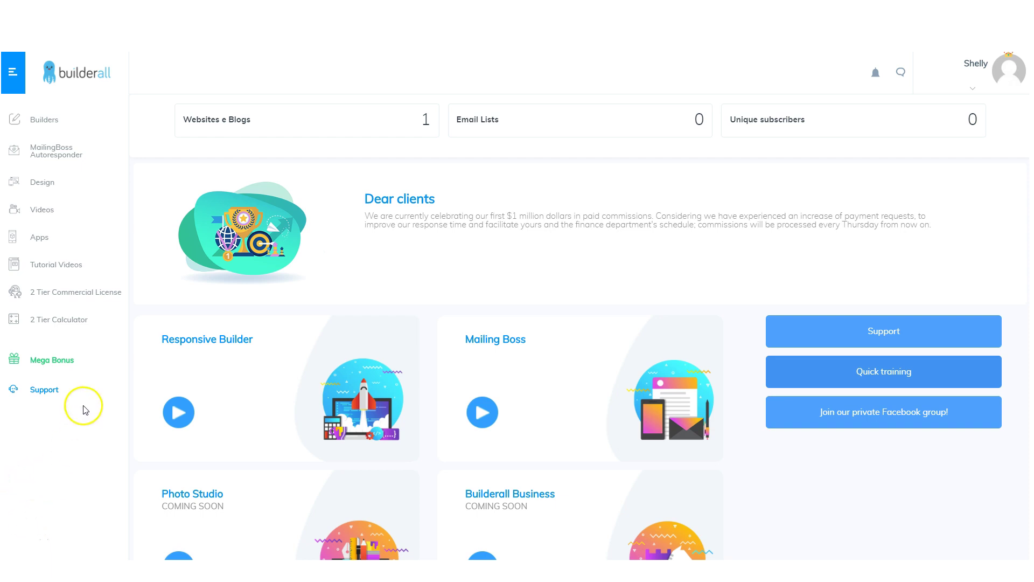
Go to the Support centre and pick Other Problems as the issue type.
click(50, 389)
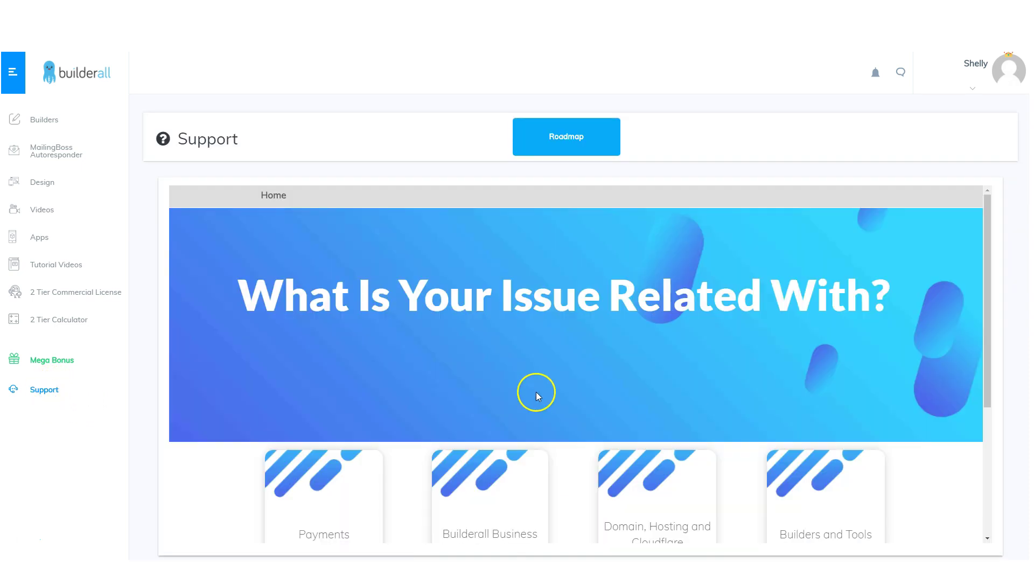
scroll(605, 397, down, 5)
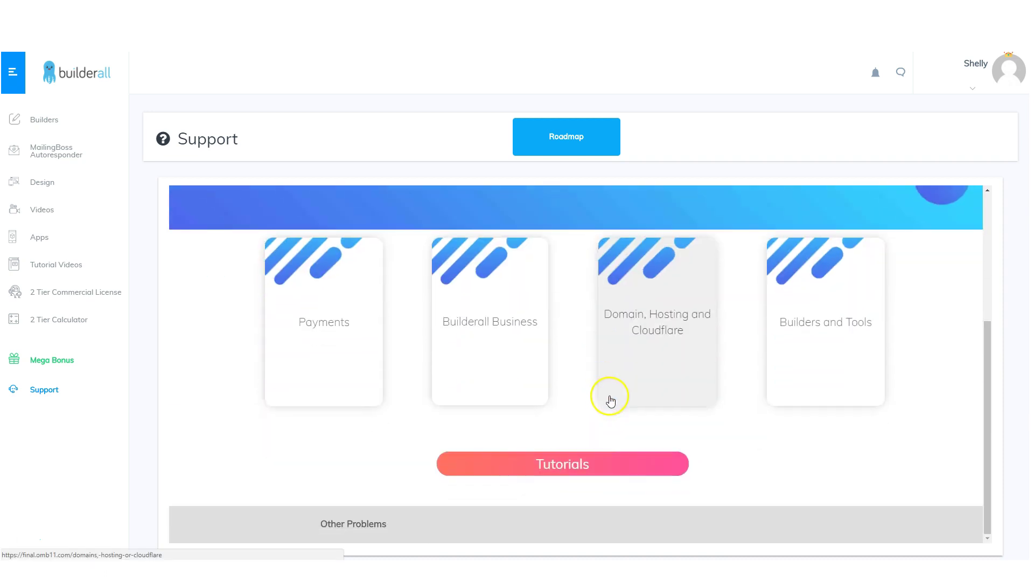
click(369, 474)
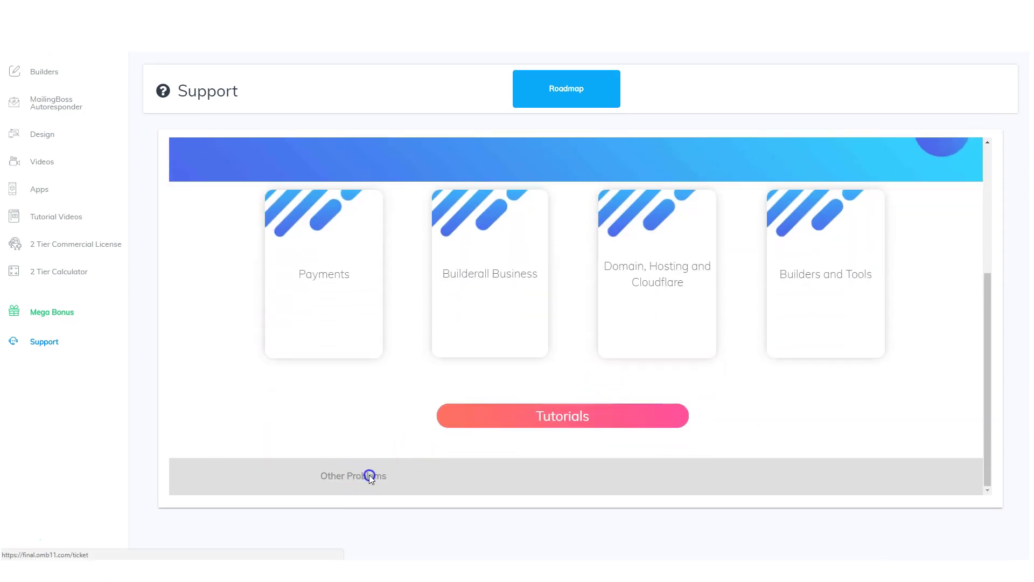
Open the support ticket form and choose MailingBoss as the ticket category.
click(502, 458)
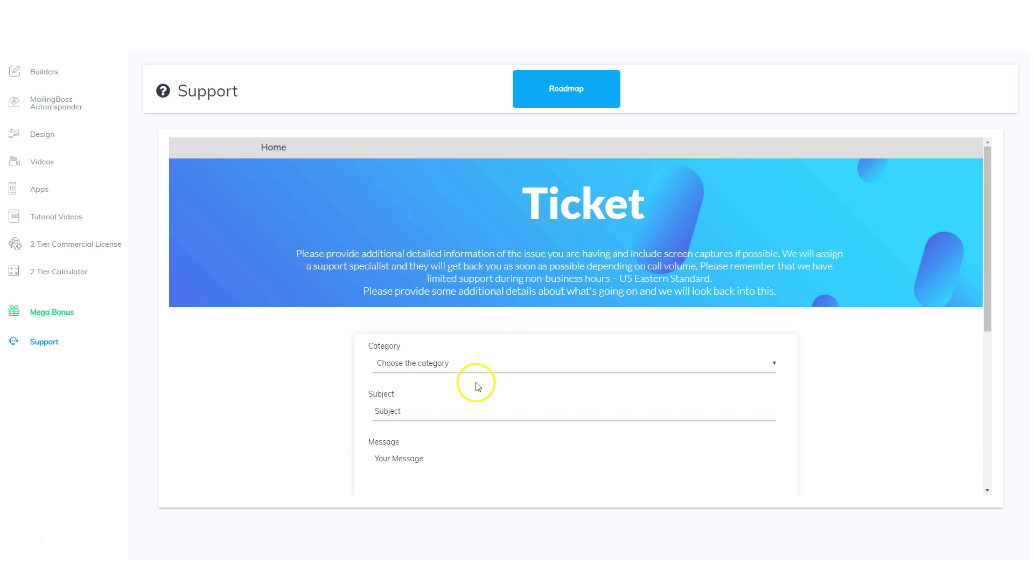
click(460, 365)
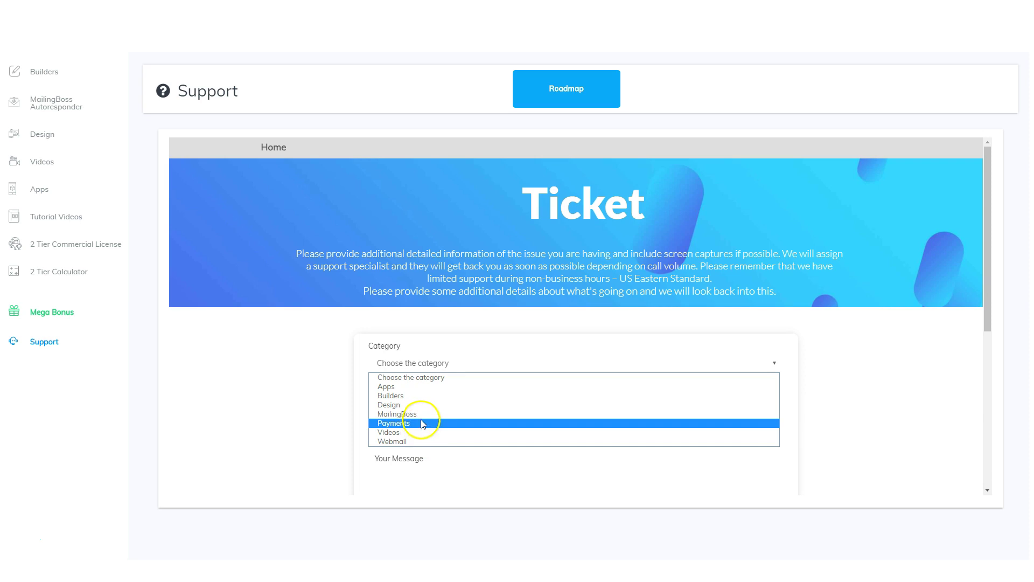
click(422, 415)
click(421, 415)
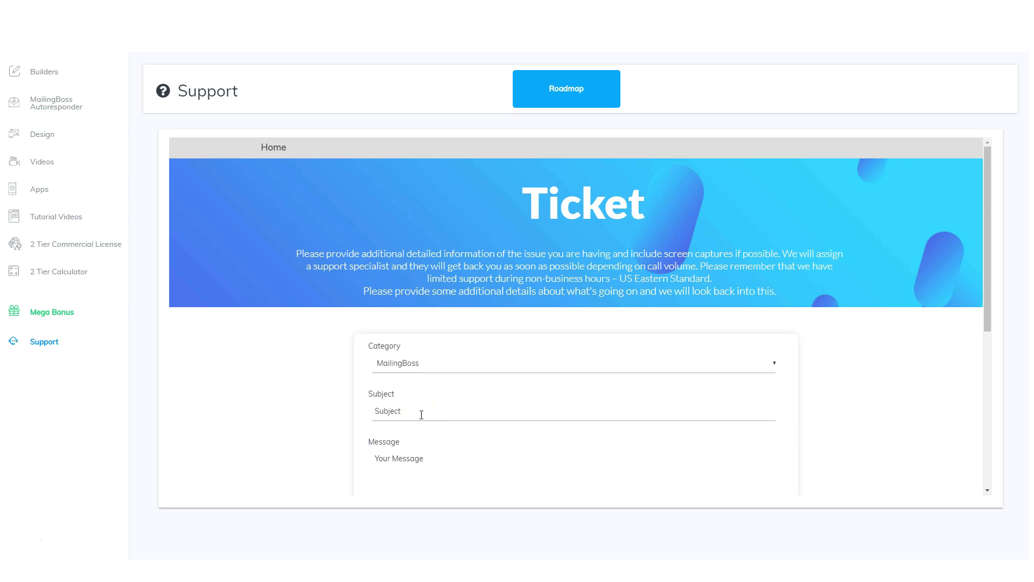
Enter the subject 'This is a test ticket for tutorial purposes' and the message, then send.
click(429, 411)
text(This is a test ticket for tutorial purposes)
click(438, 460)
text(Thi)
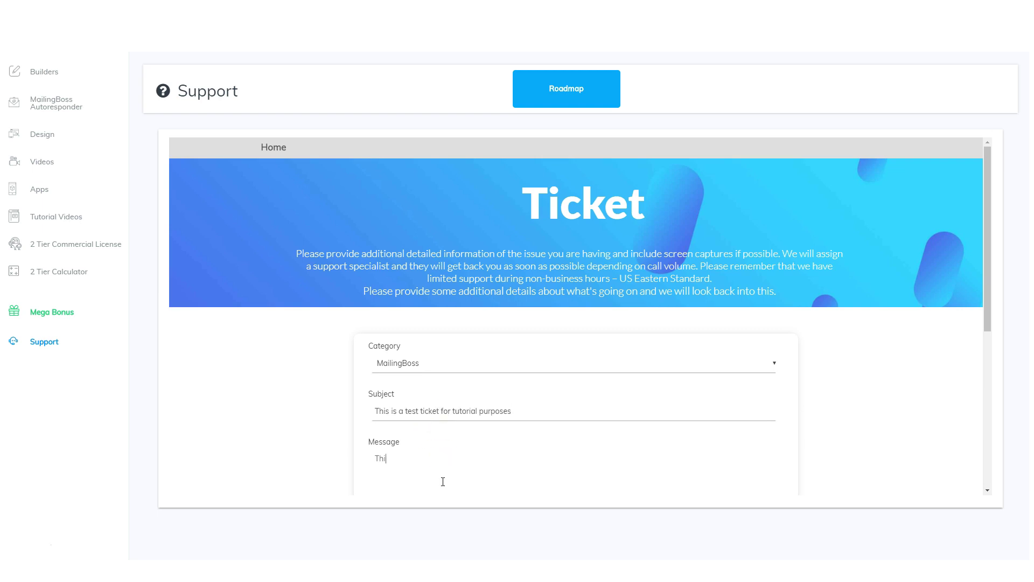
text(s is a test ticket for tutorial purposes)
scroll(779, 404, down, 1)
scroll(779, 404, down, 1)
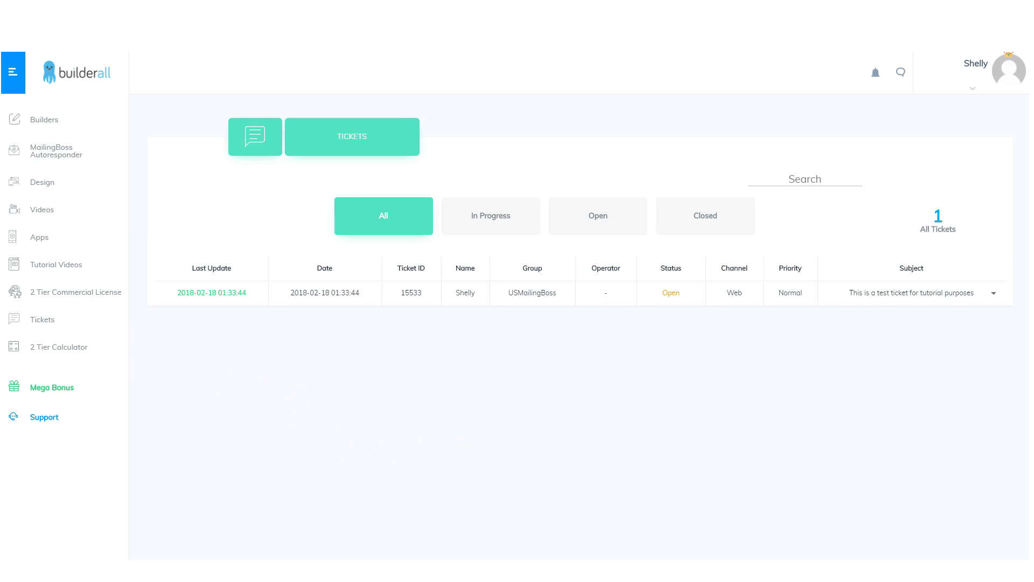
Reload the Tickets list to show the new open MailingBoss ticket.
click(42, 319)
Expand the ticket and send the follow-up 'This is additional information for the ticket'.
click(667, 296)
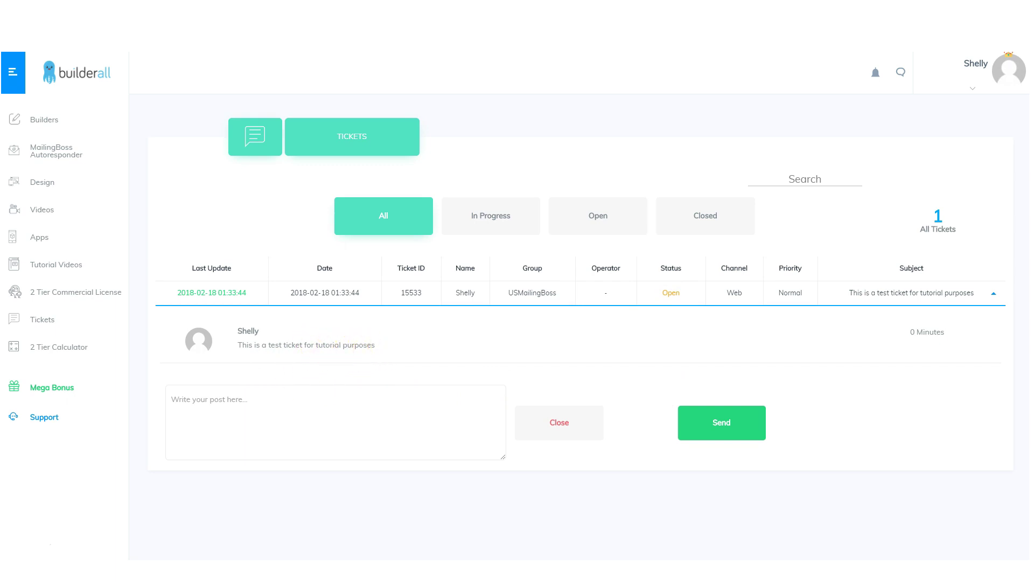
click(265, 402)
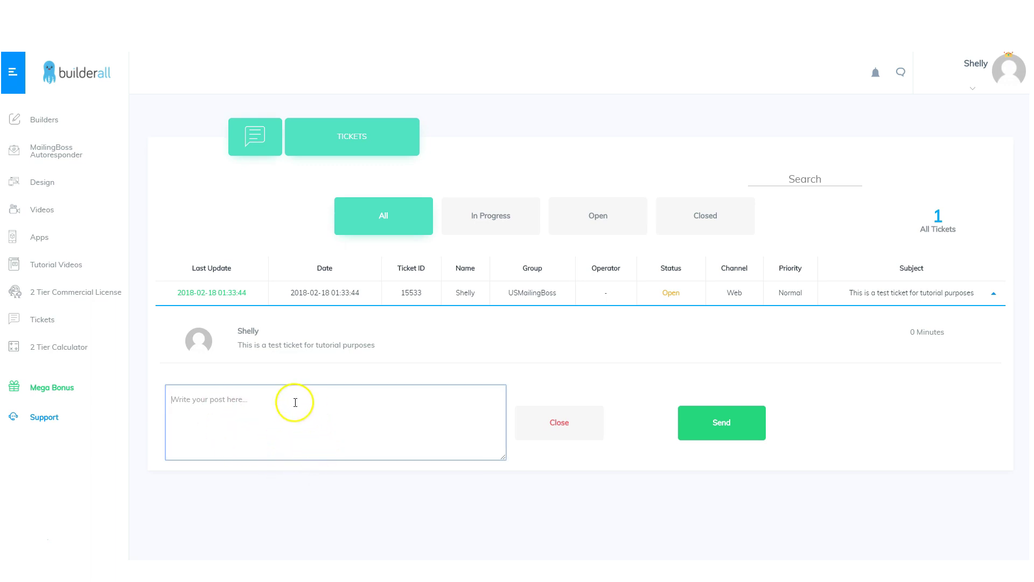
click(580, 427)
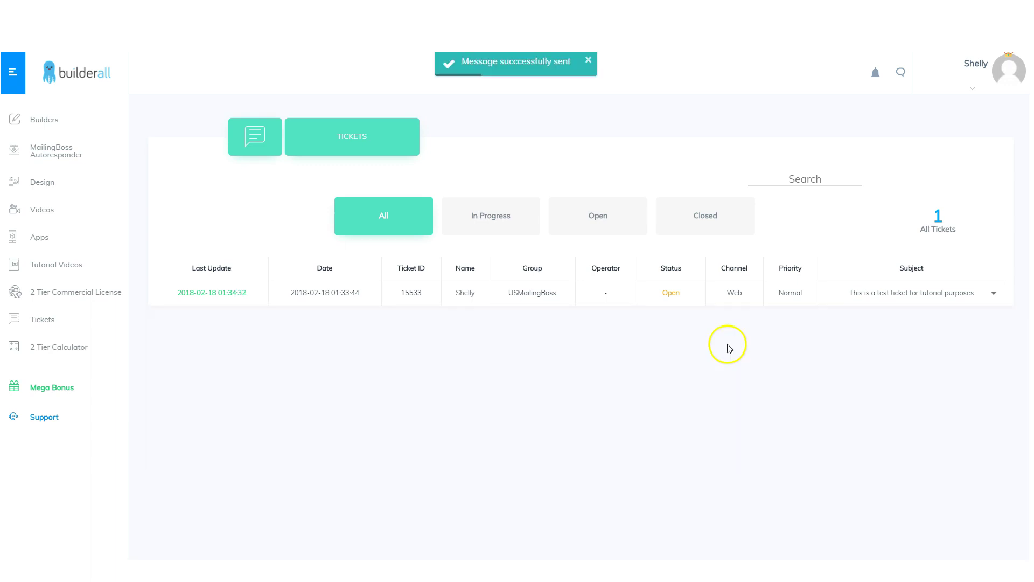
Re-expand the MailingBoss ticket's thread and focus the tickets Search field.
click(671, 302)
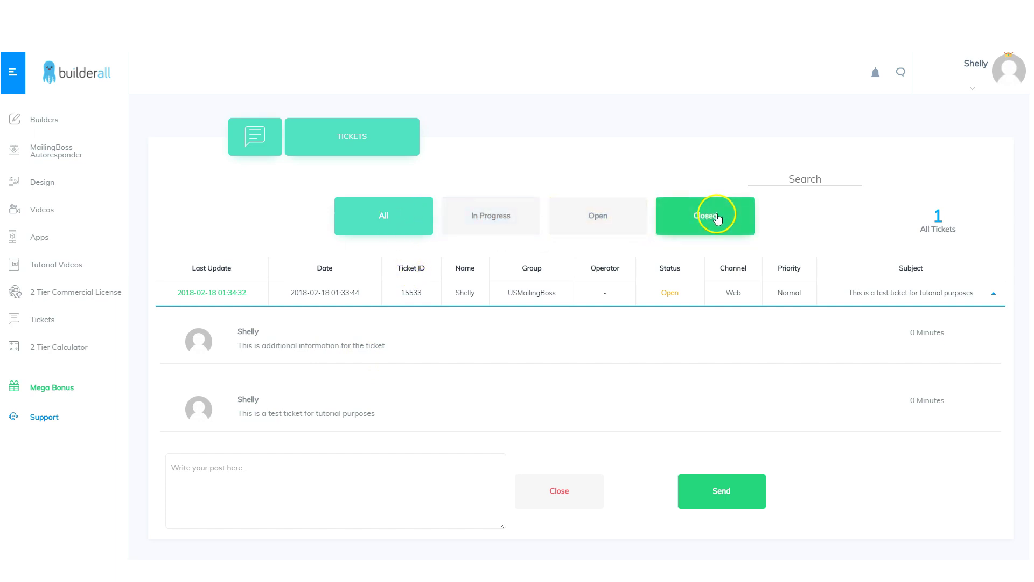
click(774, 184)
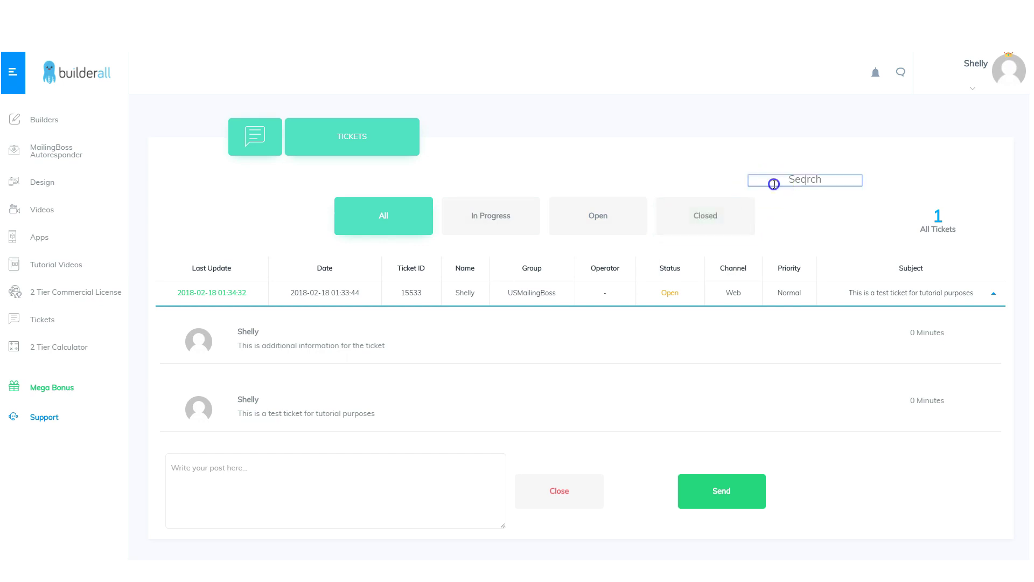